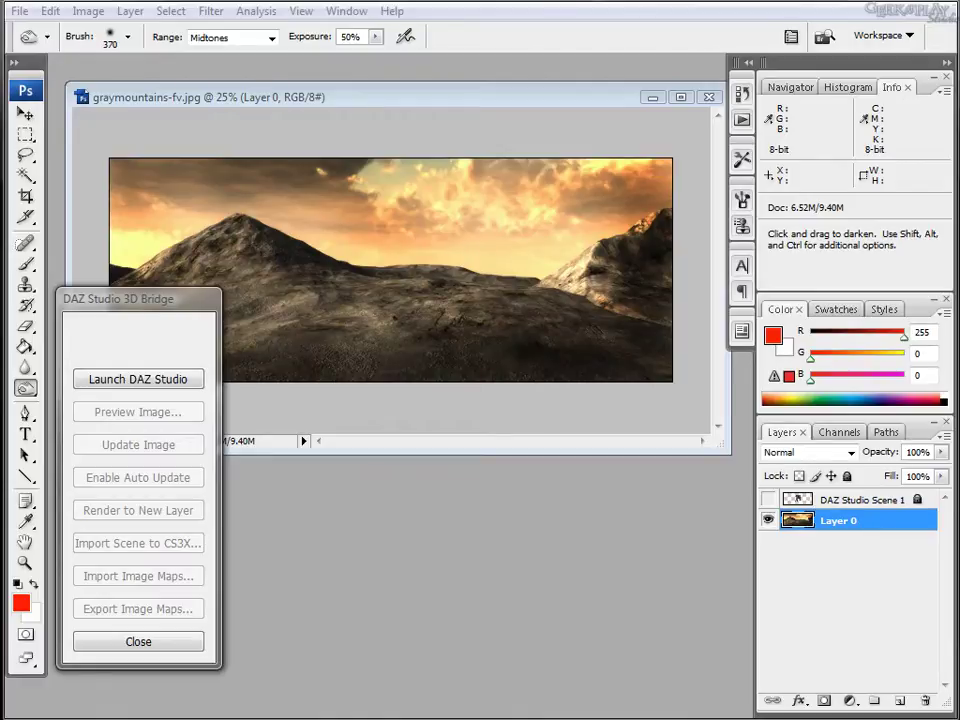
Nudge and slightly enlarge the graymountains image window, then make the 3D Bridge panel active.
left_click_drag(419, 97, 414, 104)
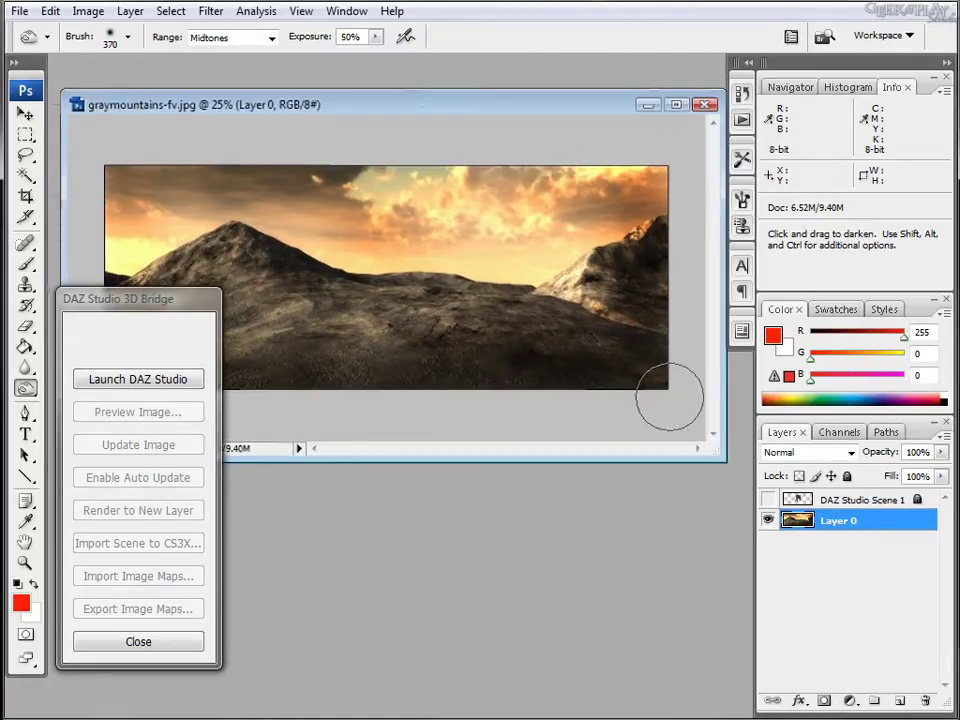
left_click_drag(714, 458, 725, 476)
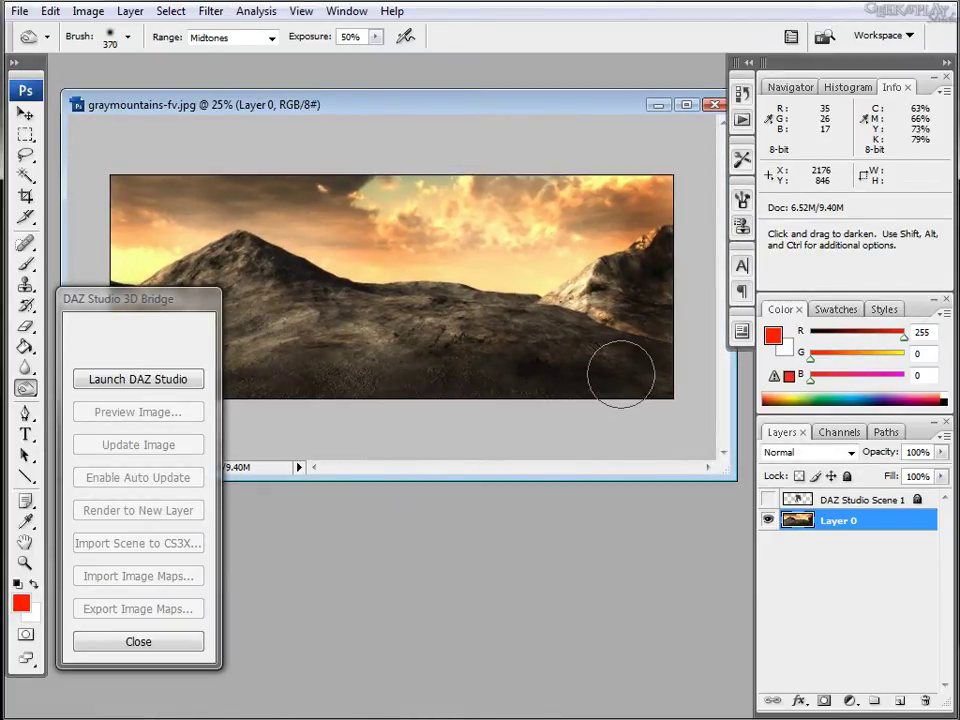
left_click(126, 303)
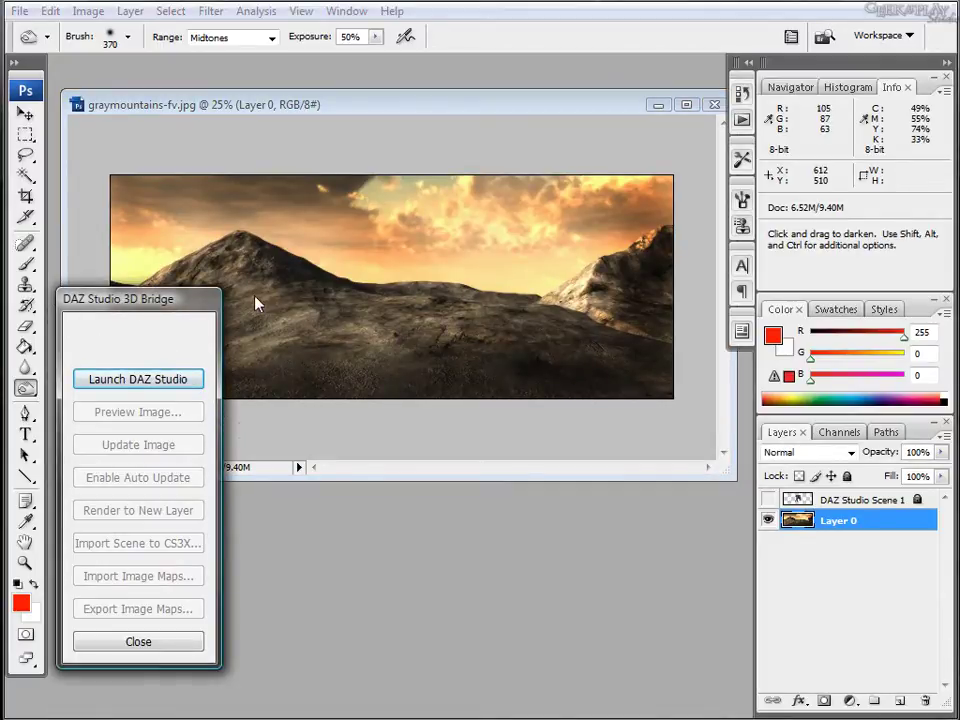
Launch DAZ Studio from the 3D Bridge and enlarge its window.
left_click(122, 380)
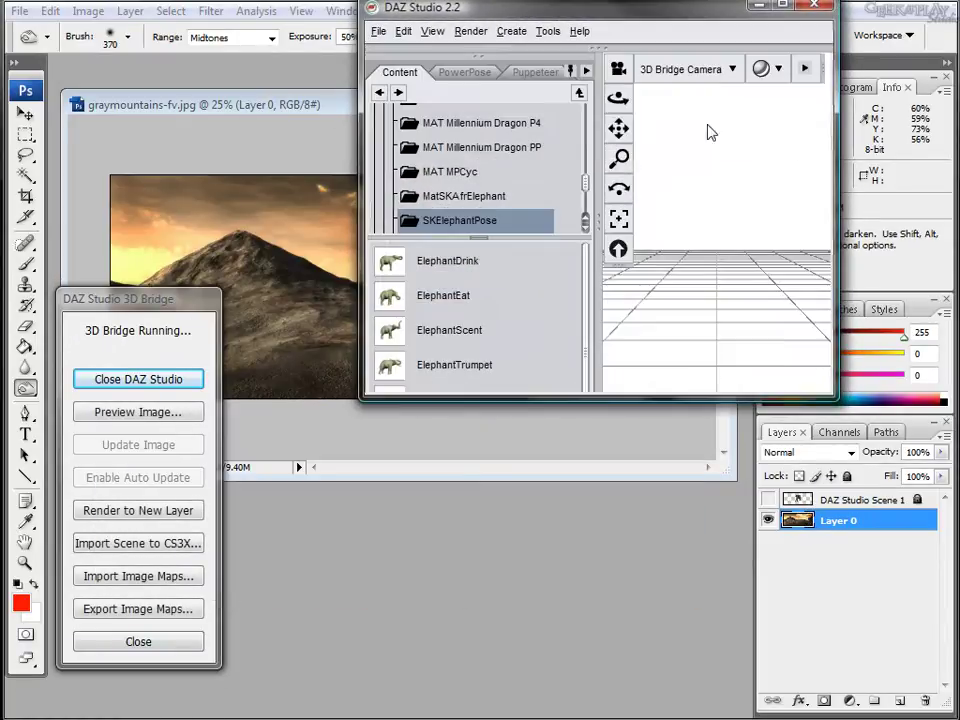
left_click_drag(831, 400, 940, 710)
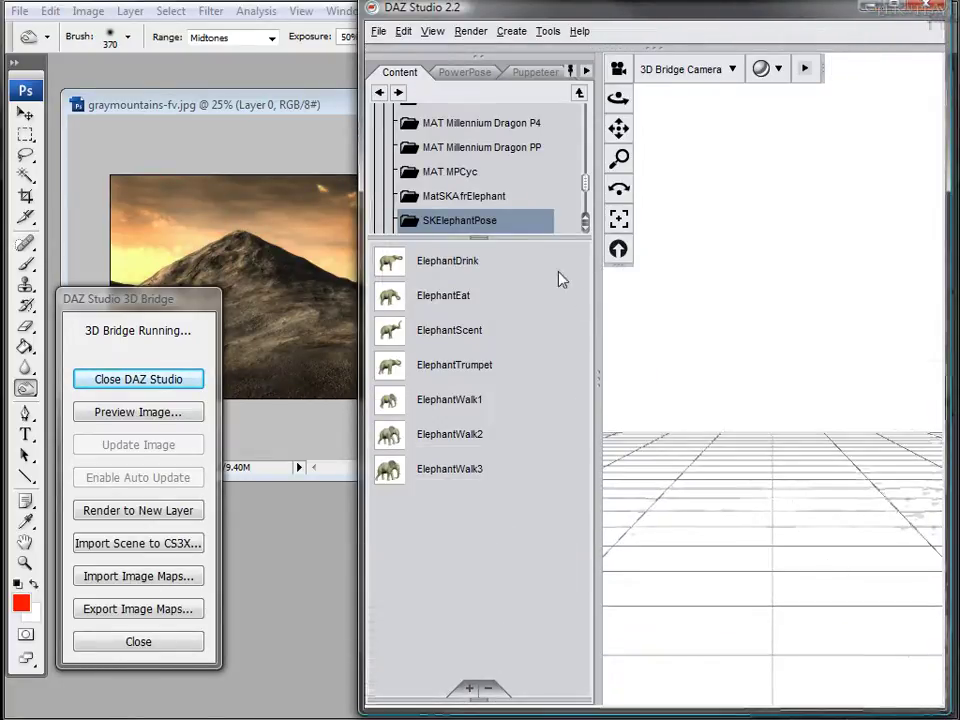
left_click_drag(589, 184, 581, 123)
scroll(473, 149, "up", 1)
Load the Elephant figure from Figures > SilverKey3d and frame it in the view.
double_click(430, 165)
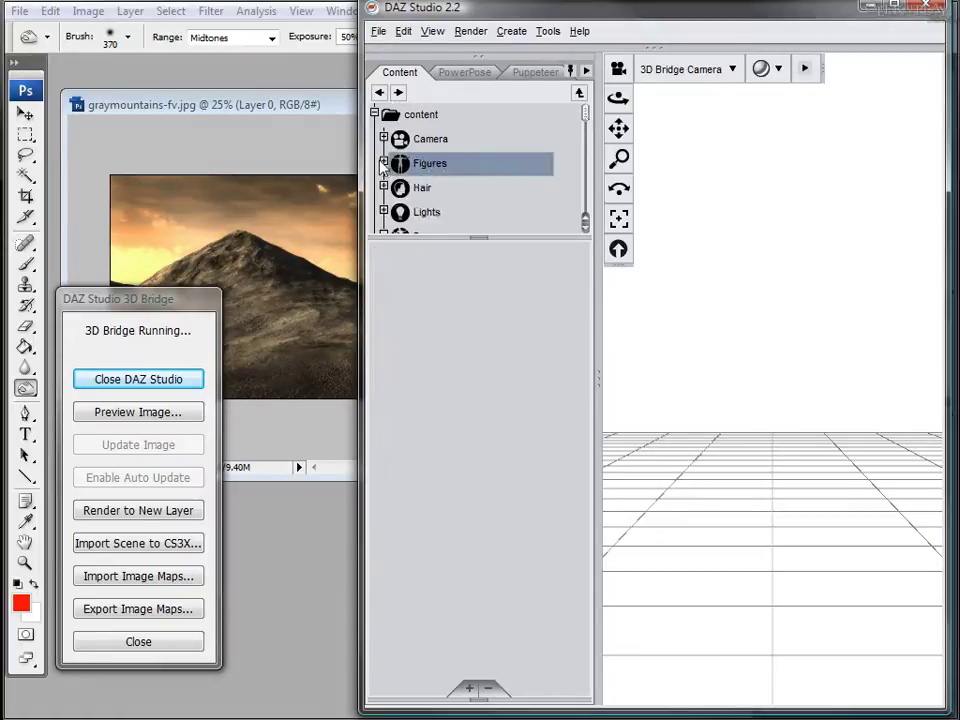
left_click_drag(585, 122, 582, 142)
left_click(430, 127)
double_click(388, 260)
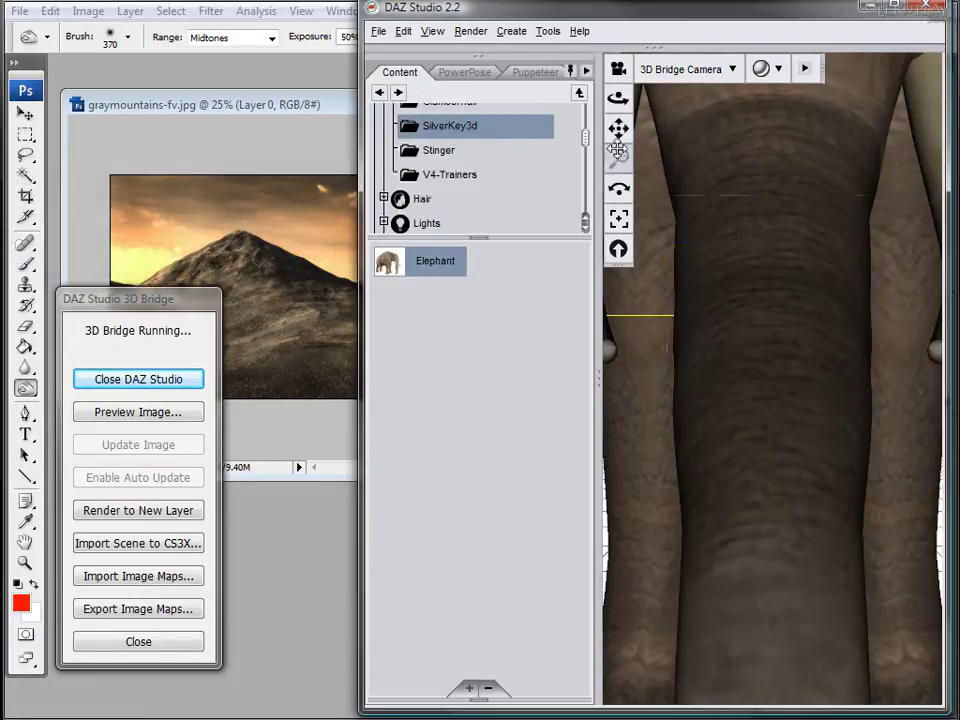
key("ctrl+f")
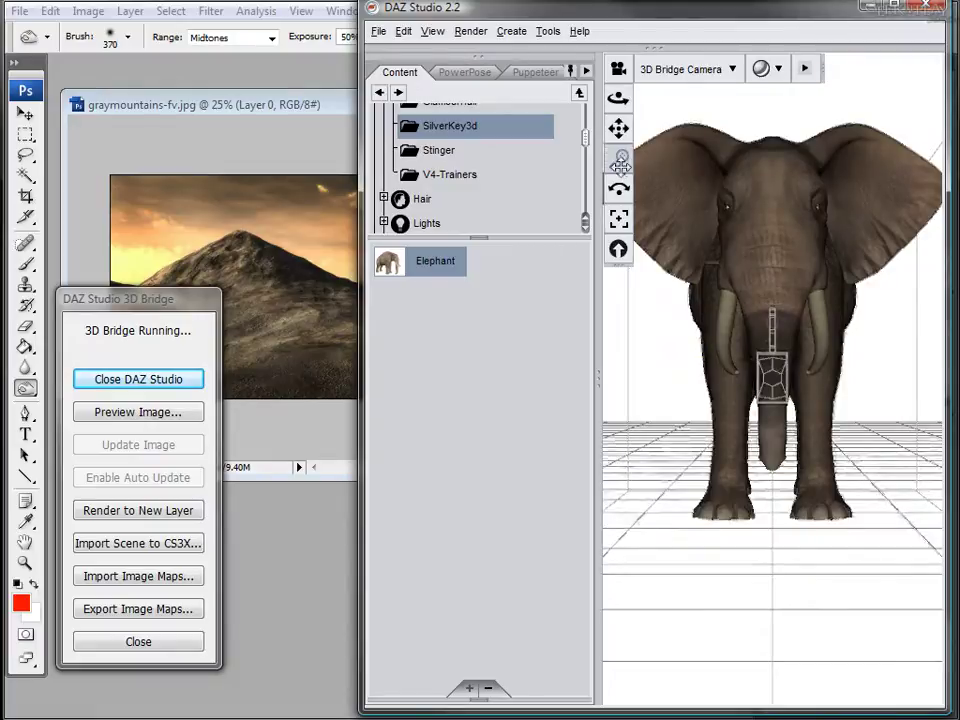
Orbit to a three-quarter front angle and bend the elephant's trunk into a new pose.
left_click_drag(618, 188, 737, 139)
mouse_move(617, 130)
left_mouse_down()
mouse_move(626, 131)
mouse_move(617, 130)
left_mouse_up()
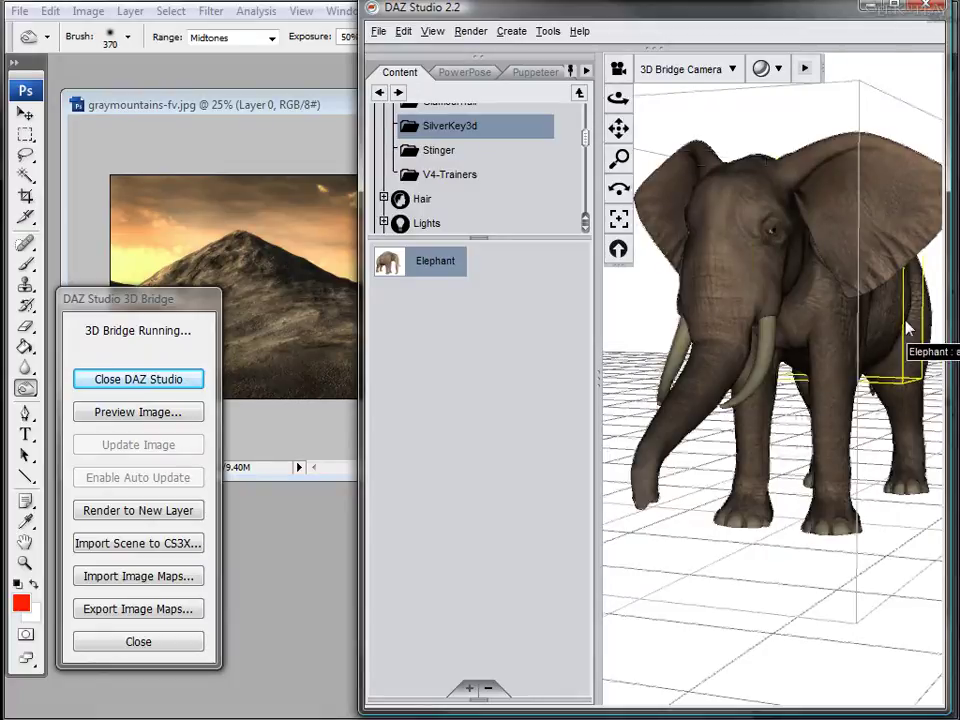
mouse_move(703, 313)
left_mouse_down()
mouse_move(725, 350)
mouse_move(690, 335)
mouse_move(715, 325)
mouse_move(720, 373)
mouse_move(677, 388)
left_mouse_up()
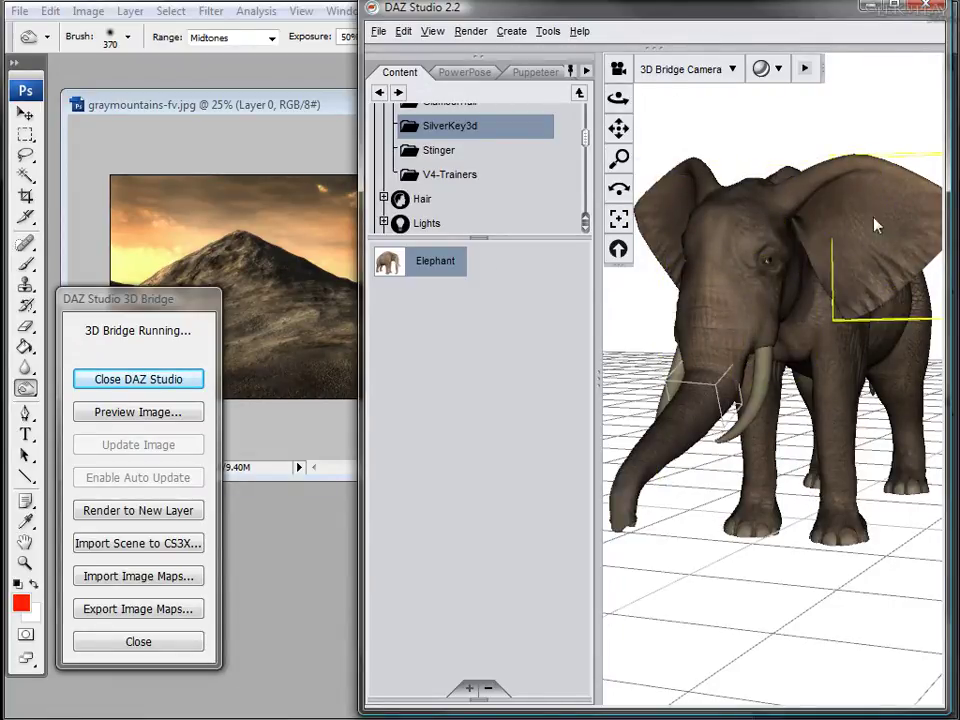
Import the DAZ elephant scene into the mountain image as a new layer via Import Scene to CS3X.
left_click(147, 300)
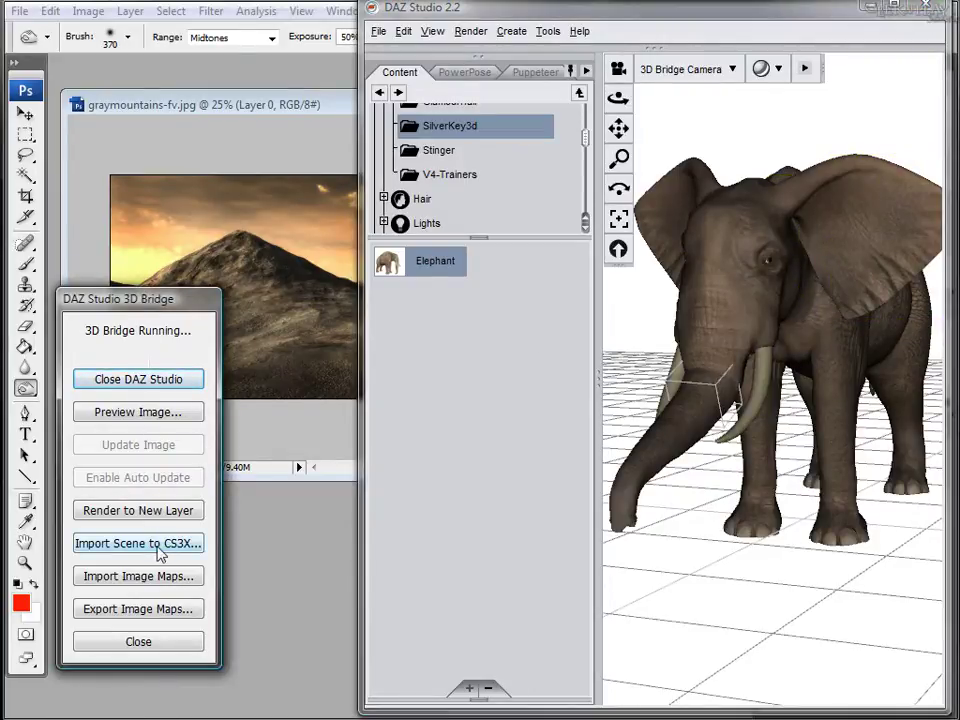
left_click(193, 545)
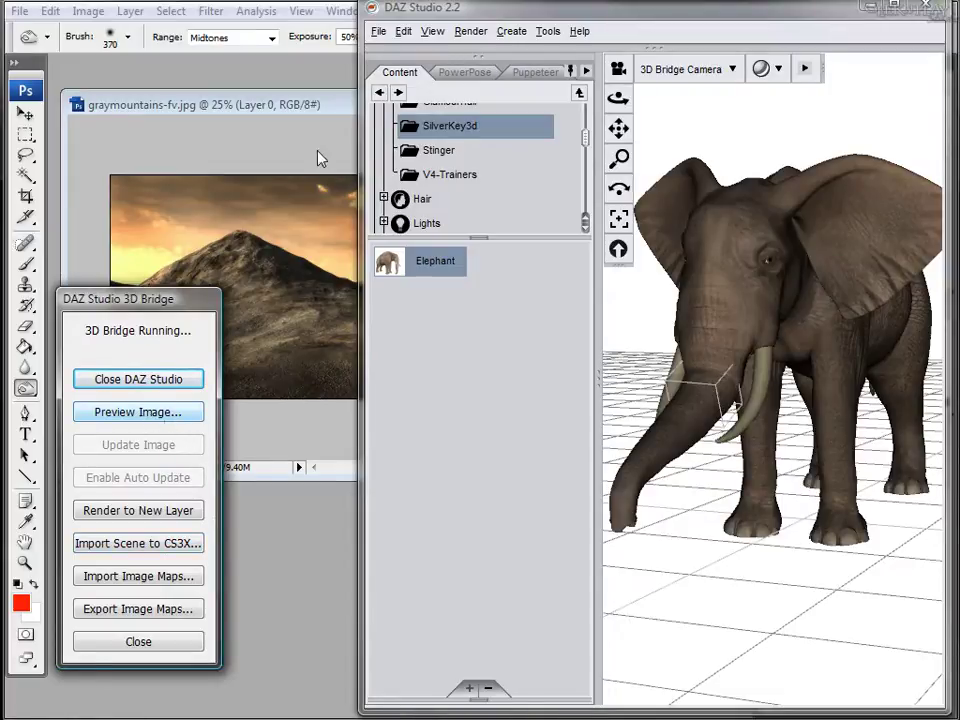
left_click(139, 413)
left_click_drag(480, 7, 788, 7)
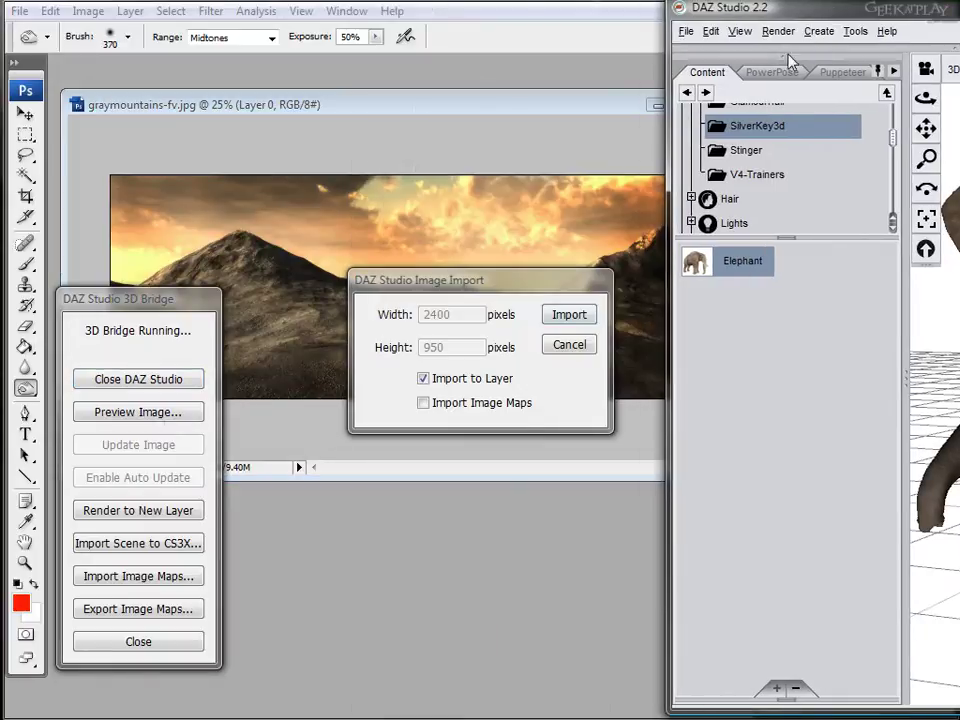
left_click(568, 315)
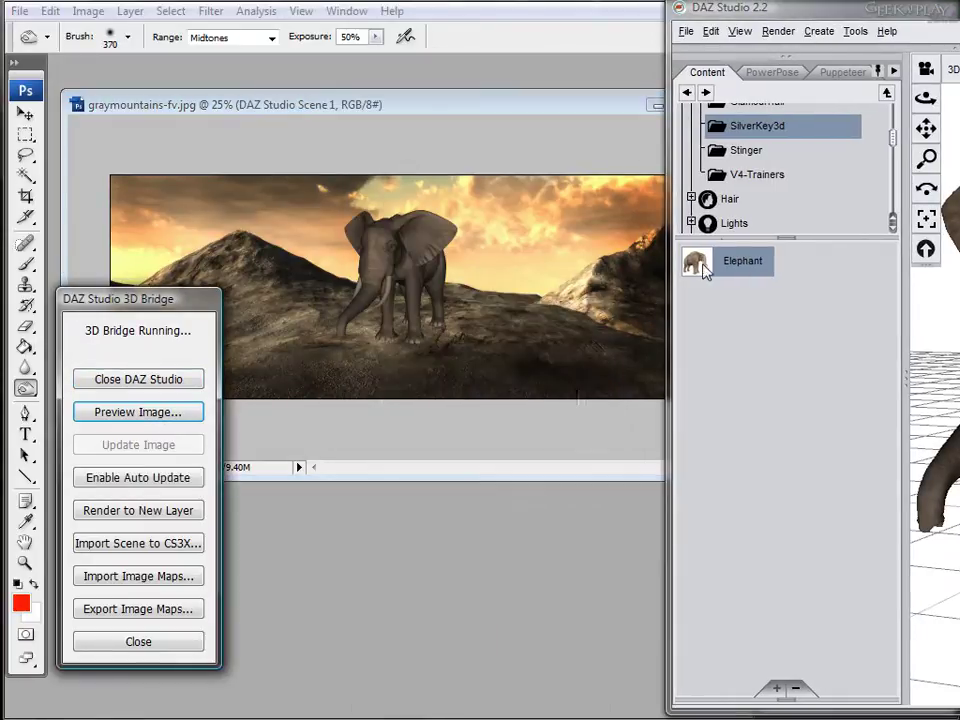
left_click(636, 14)
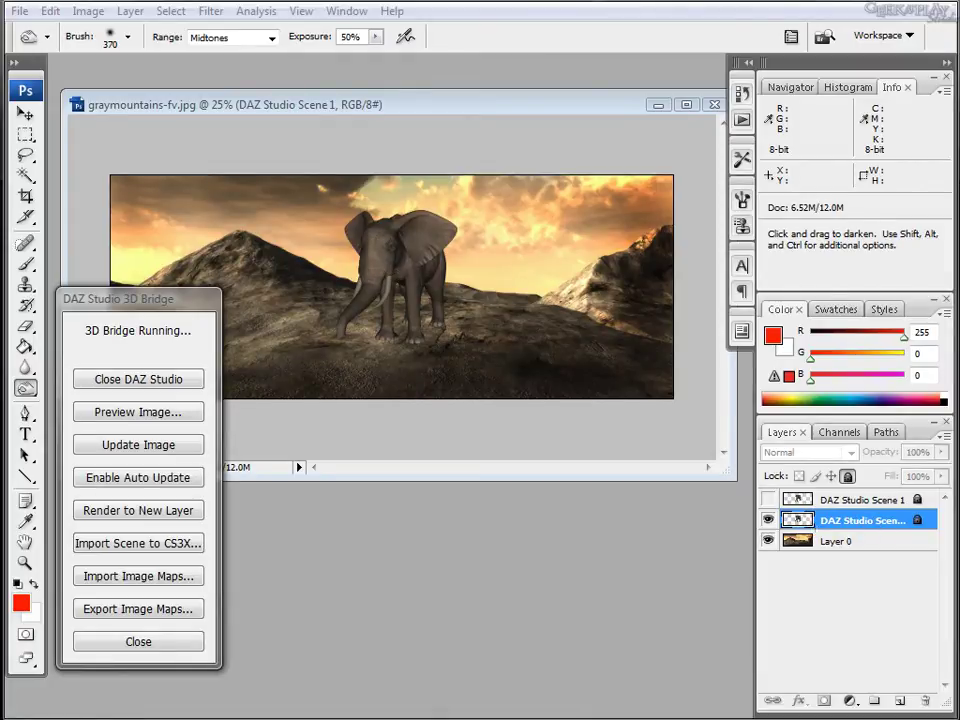
key("alt+Tab")
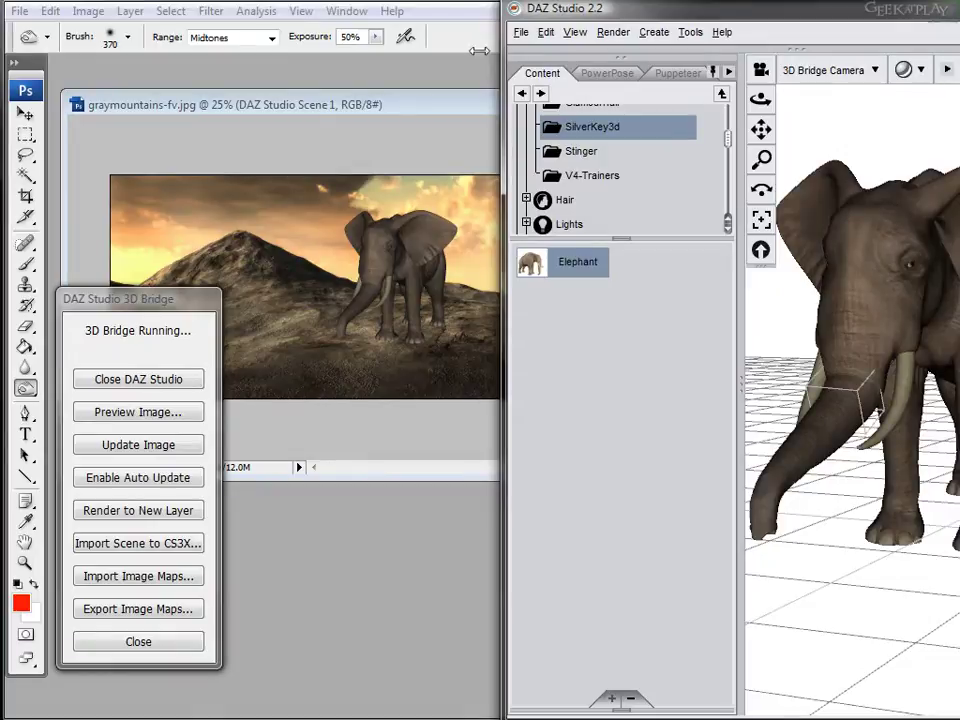
left_click_drag(580, 12, 775, 17)
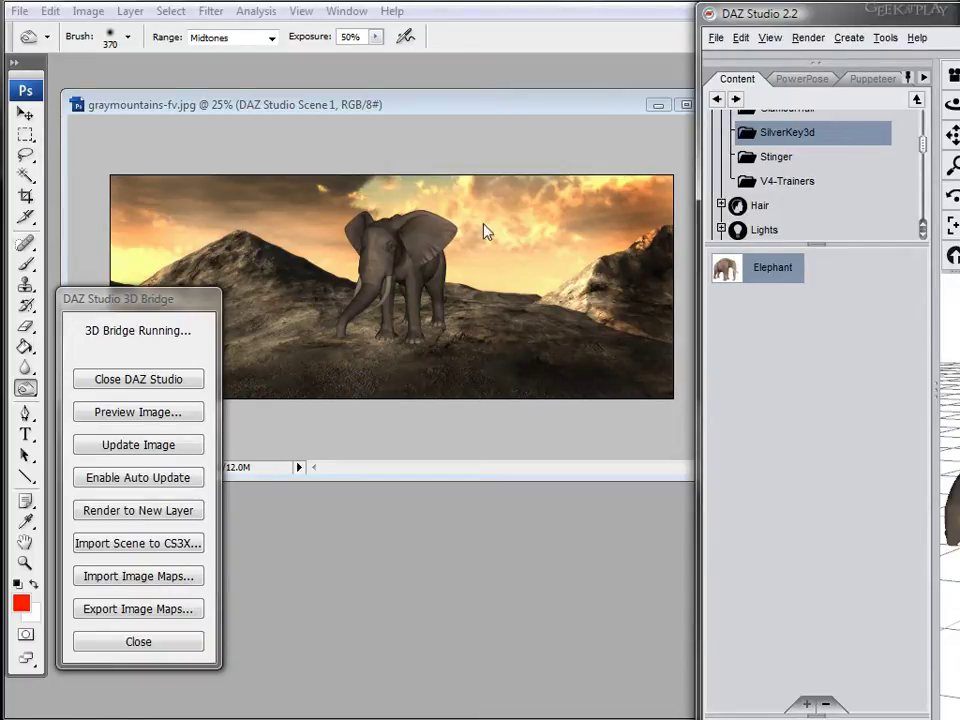
left_click_drag(895, 13, 553, 13)
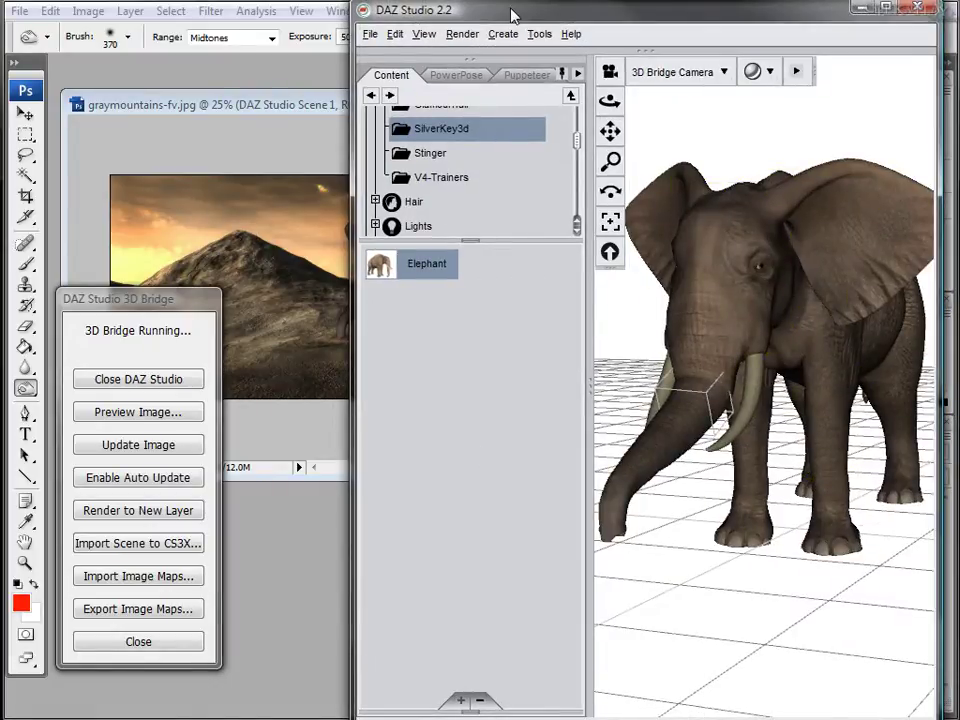
left_click_drag(547, 20, 566, 15)
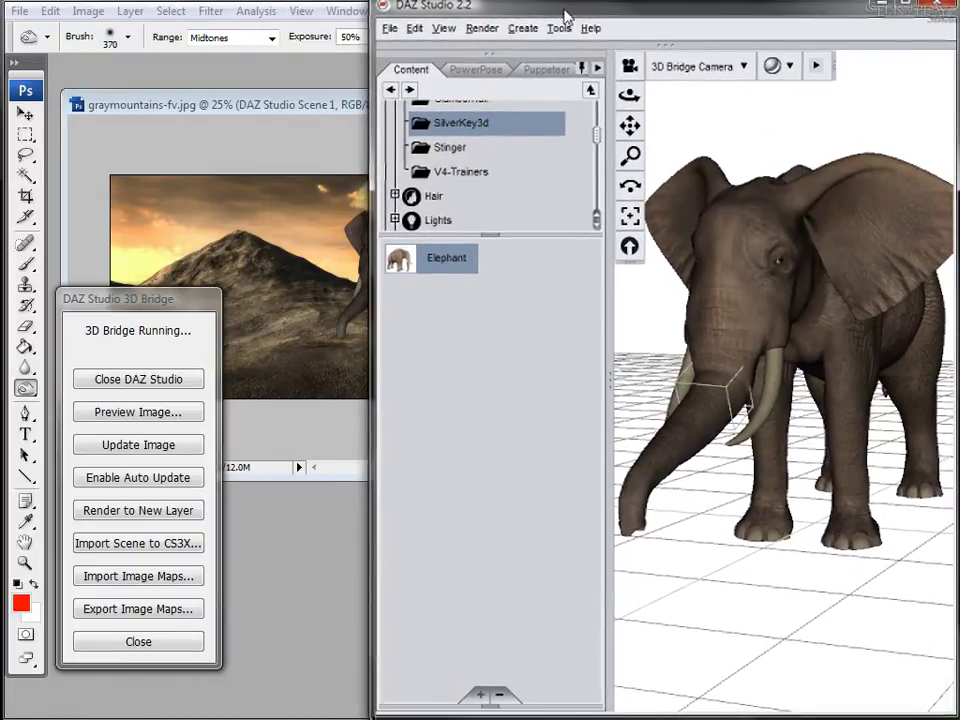
left_click_drag(439, 11, 567, 11)
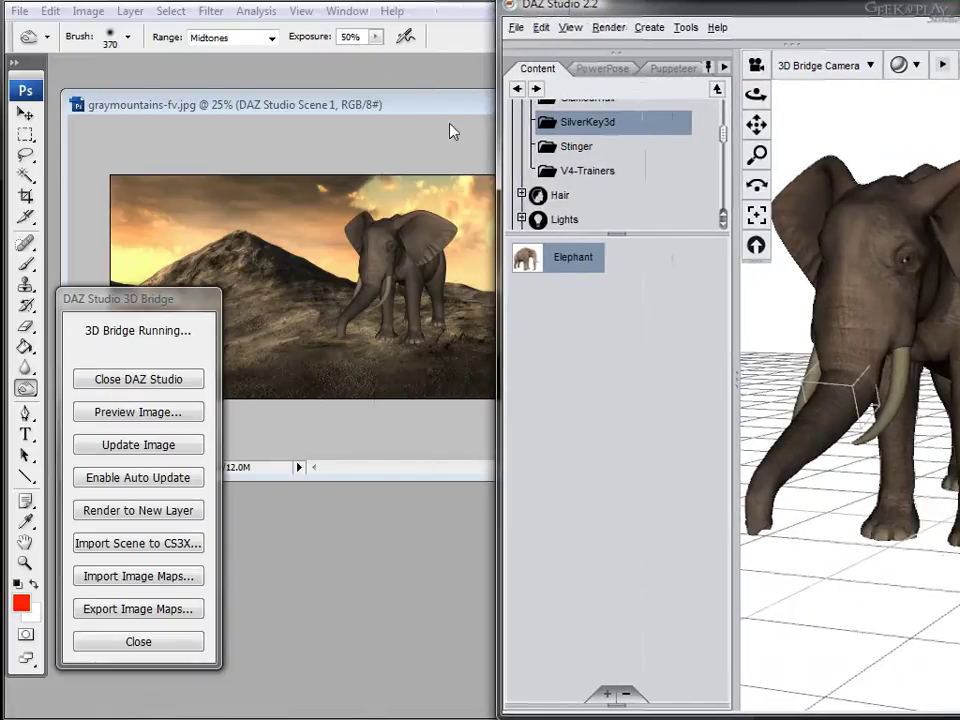
Render the DAZ scene to a new Render 2 layer and move DAZ Studio over Photoshop's right half.
left_click(150, 511)
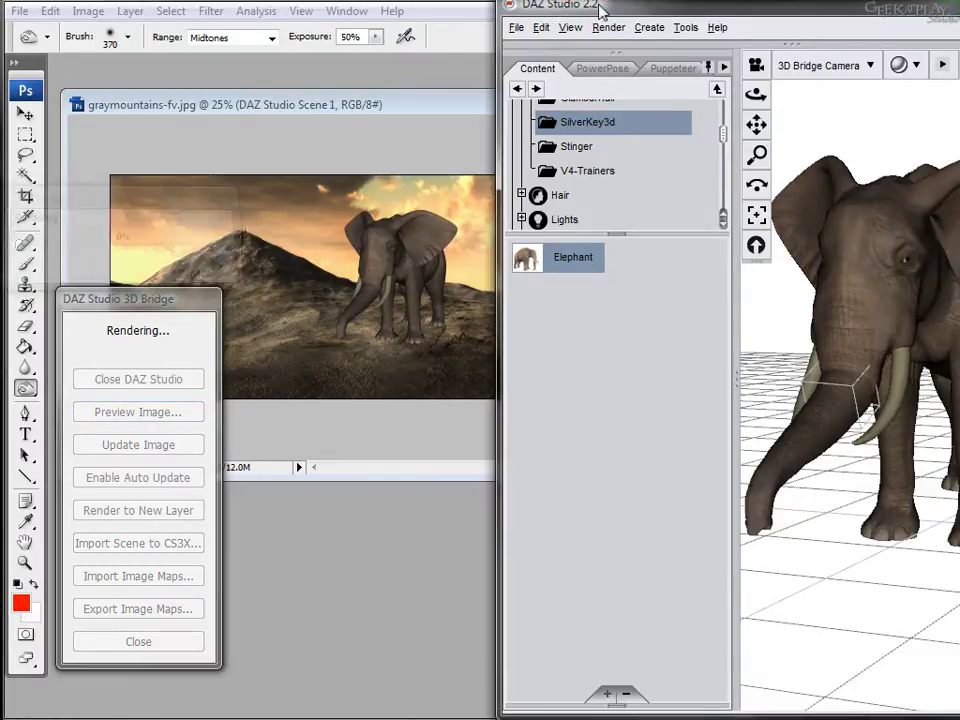
left_click_drag(632, 8, 959, 8)
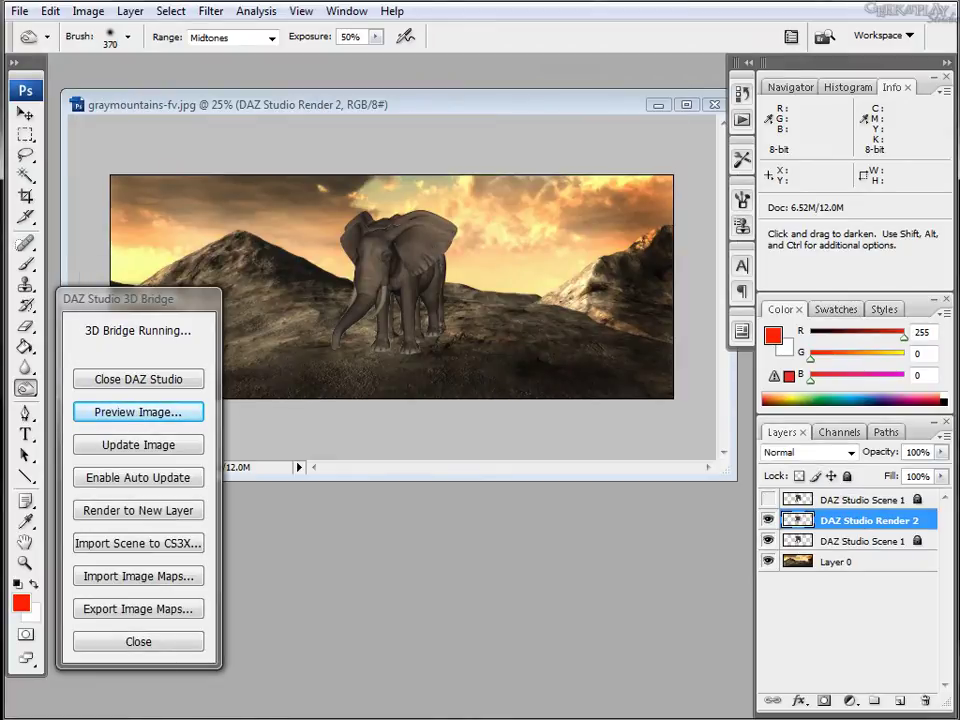
left_click_drag(959, 8, 702, 21)
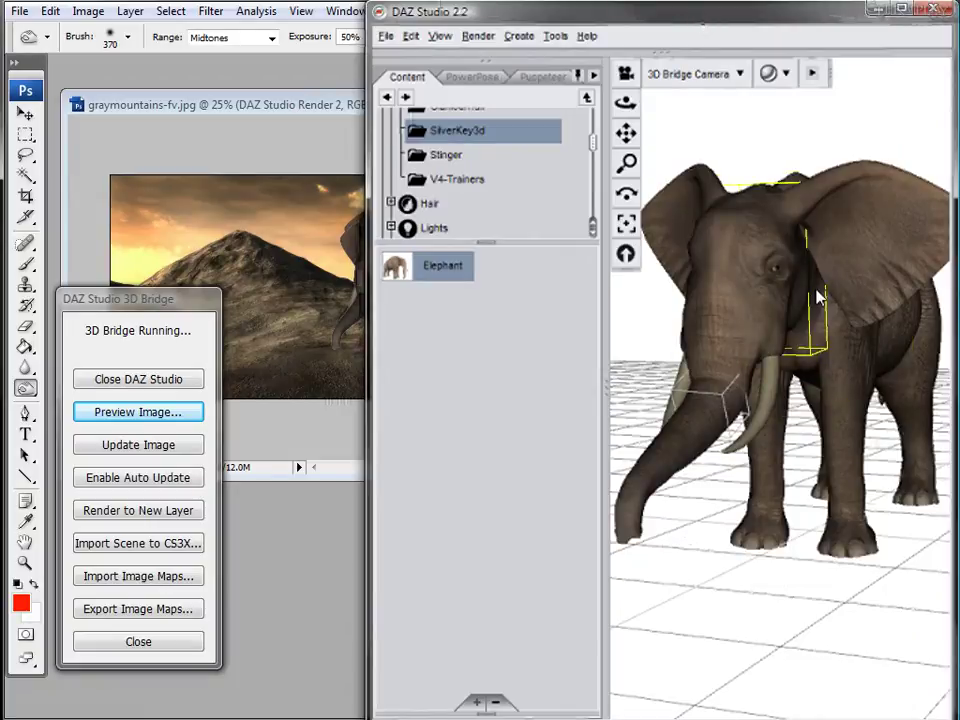
Apply the ElephantWhite material from MatSKAfrElephant to the elephant.
left_click_drag(594, 144, 593, 199)
left_click(478, 171)
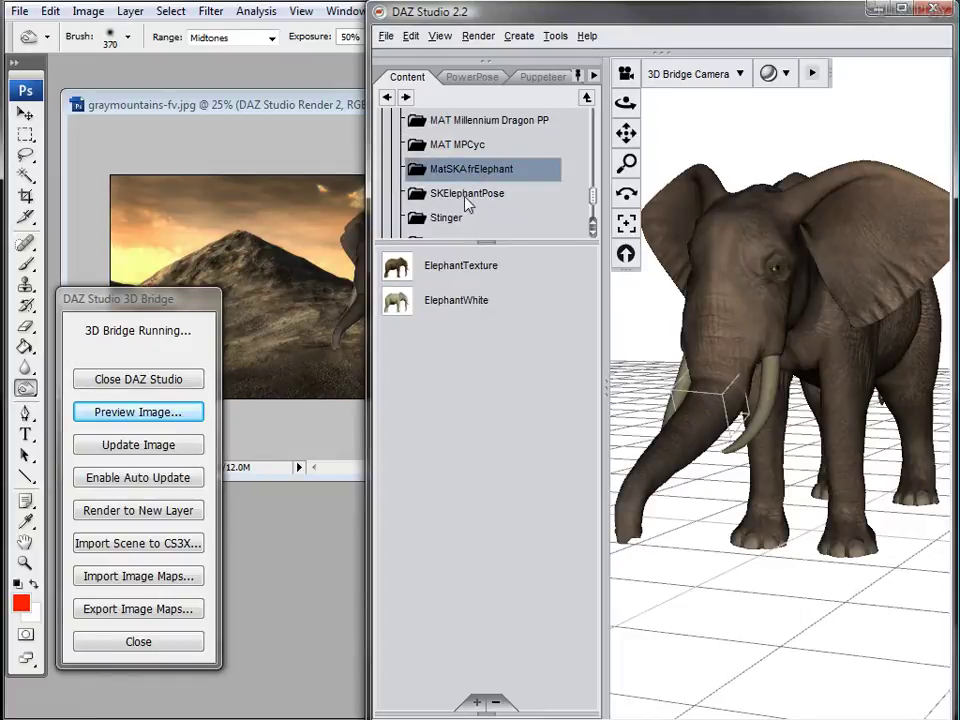
double_click(396, 300)
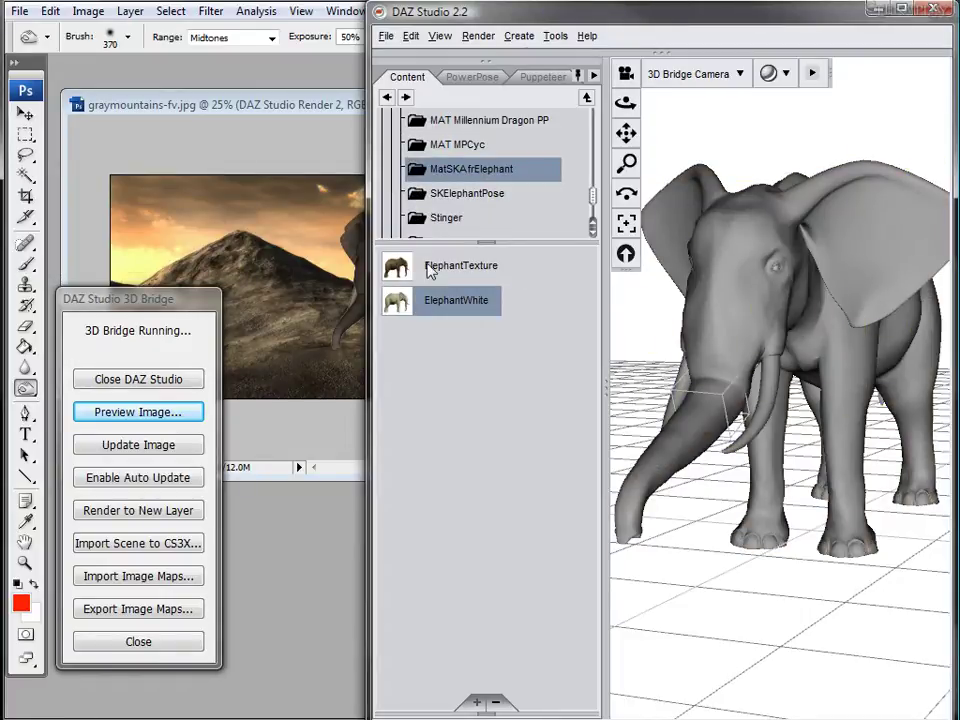
double_click(396, 268)
double_click(396, 301)
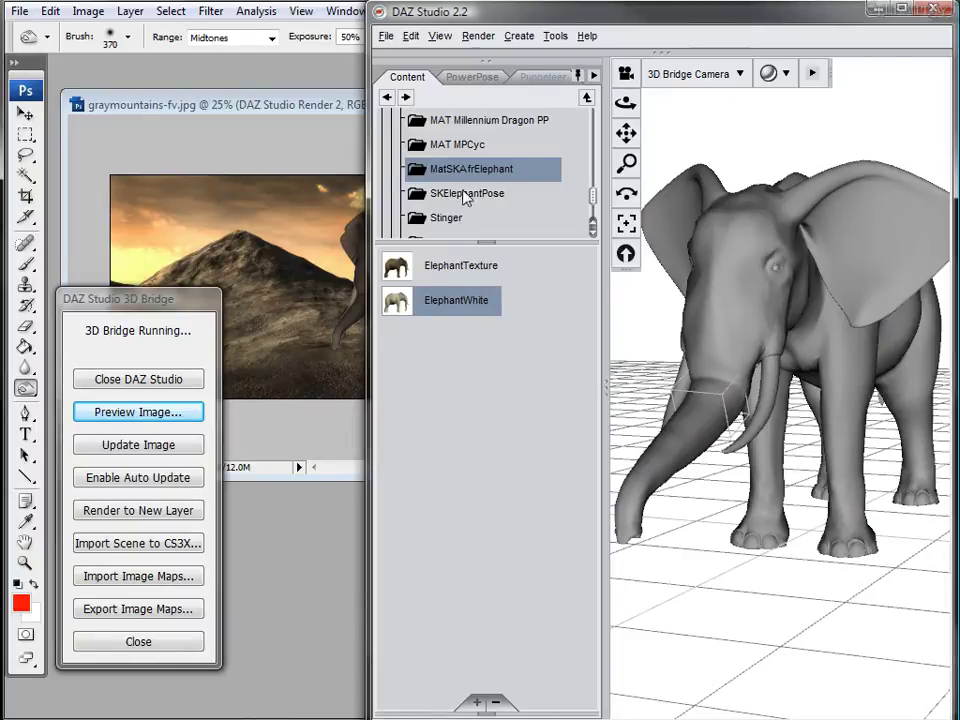
Give the elephant the ElephantScent pose and render it to a new Photoshop layer.
left_click(464, 195)
double_click(405, 342)
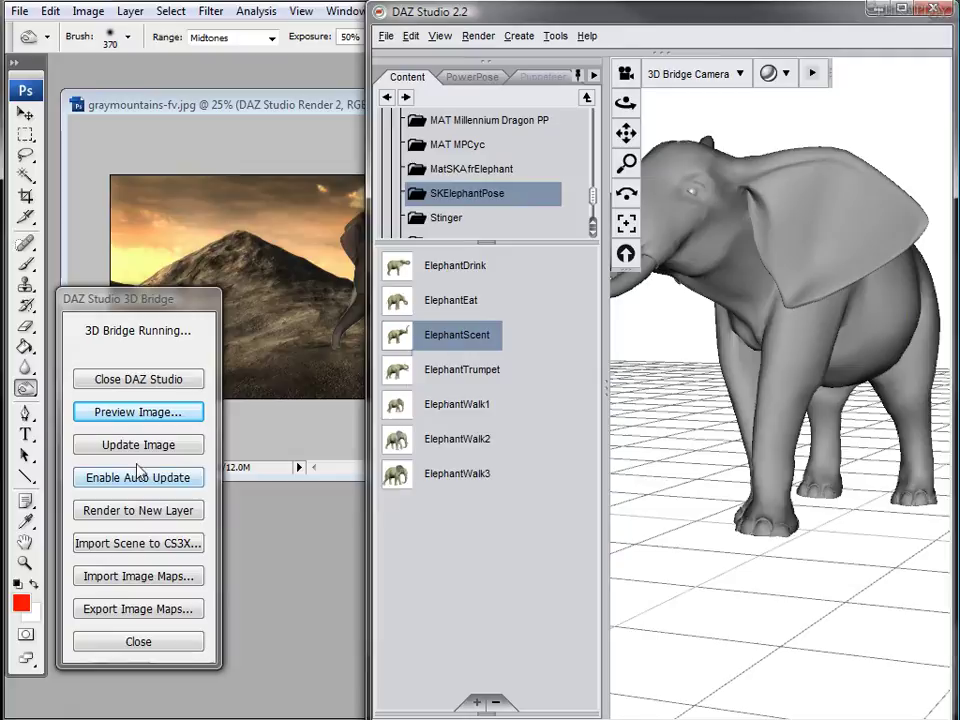
left_click(138, 512)
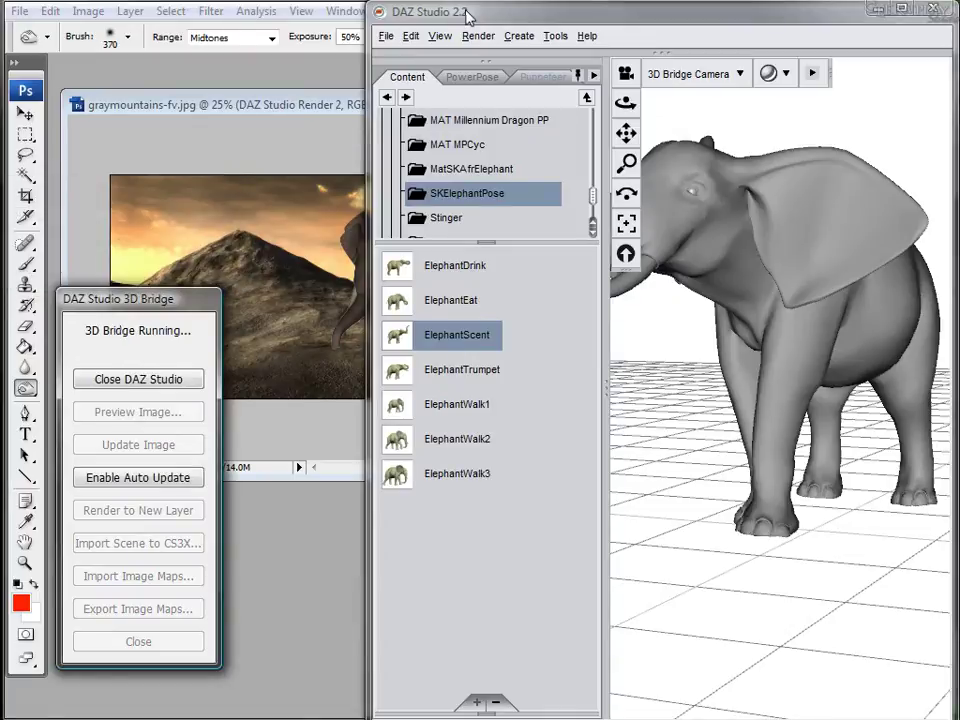
Move the lower Render 2 brown elephant left and hide the Scene 1 layer.
left_click_drag(480, 12, 958, 14)
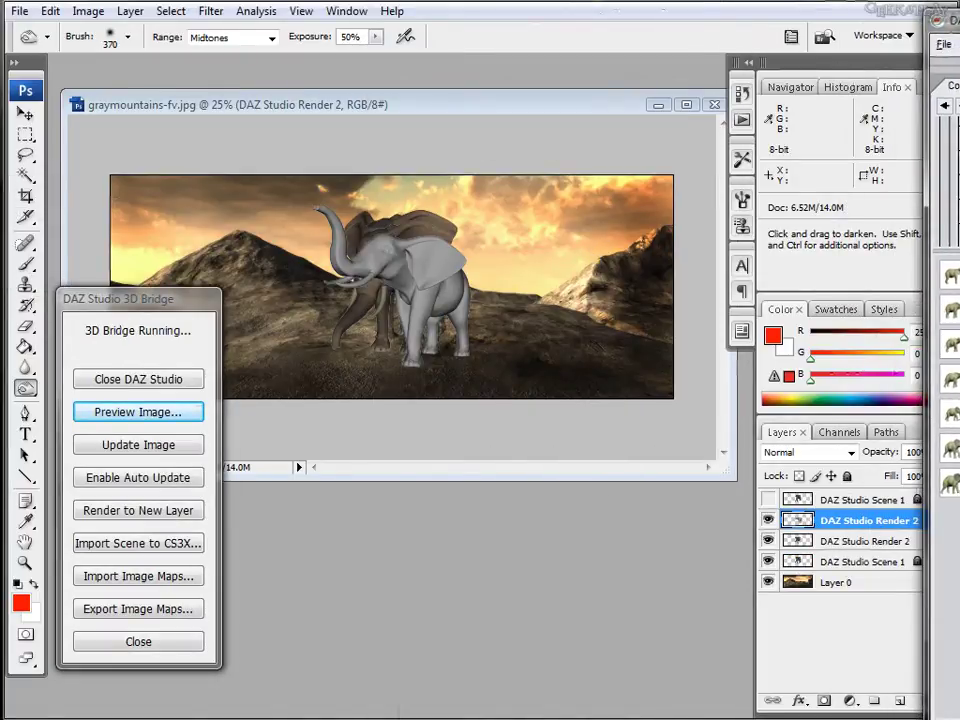
left_click(900, 500)
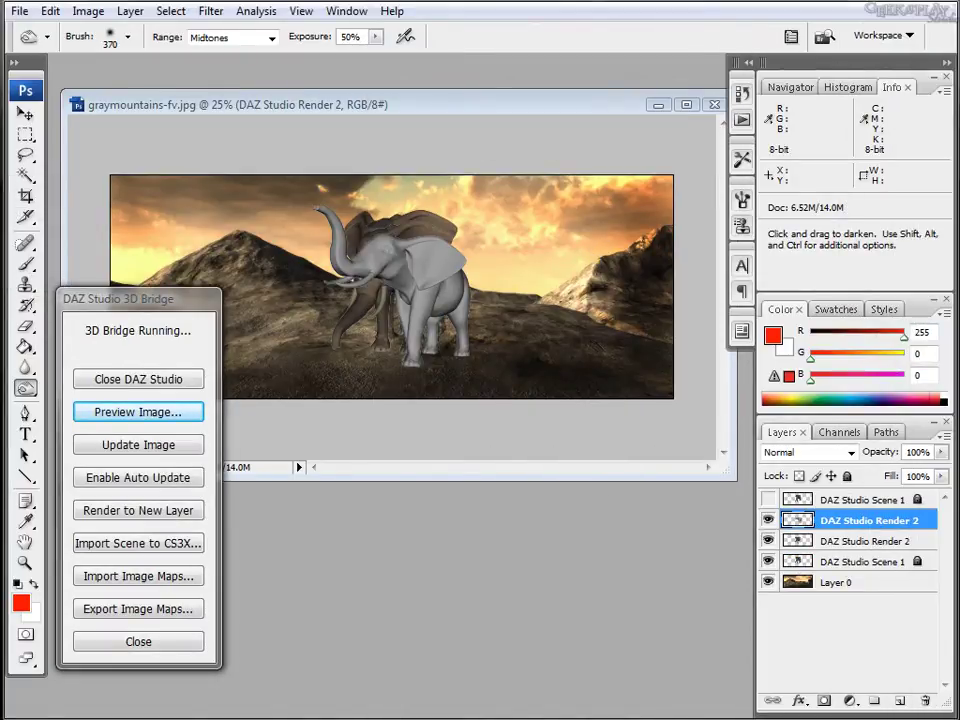
left_click(848, 543)
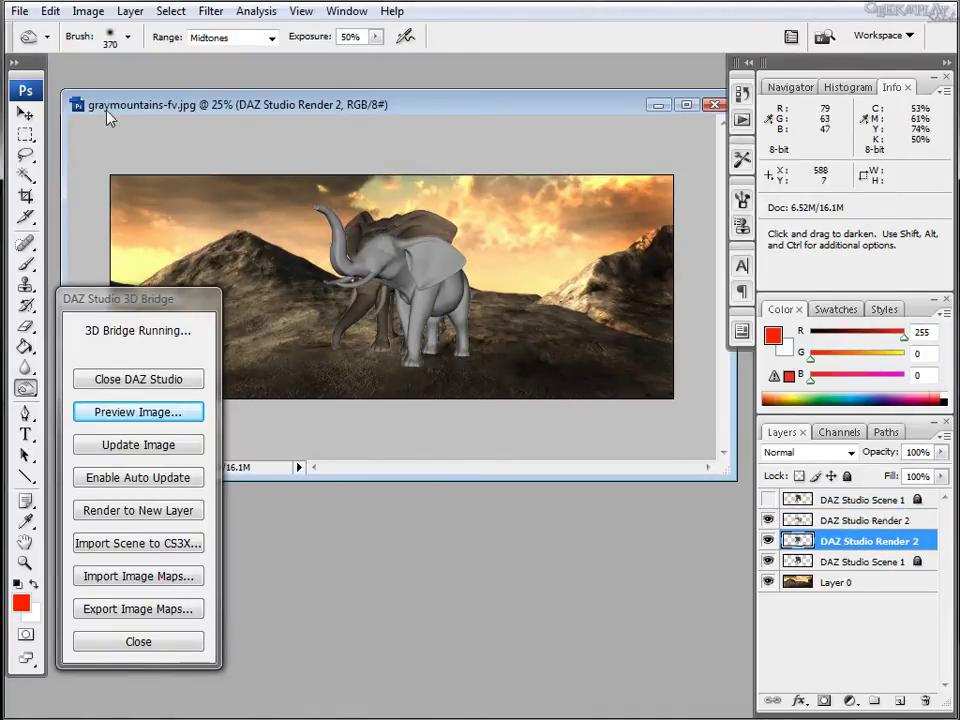
left_click(25, 114)
left_click_drag(436, 318, 334, 320)
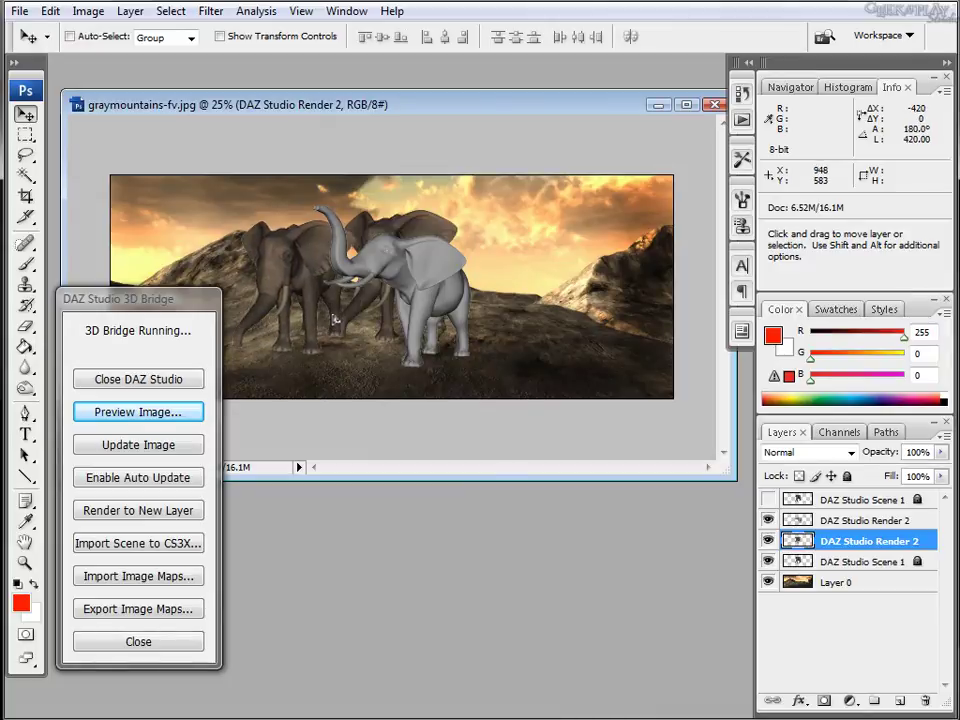
left_click(767, 562)
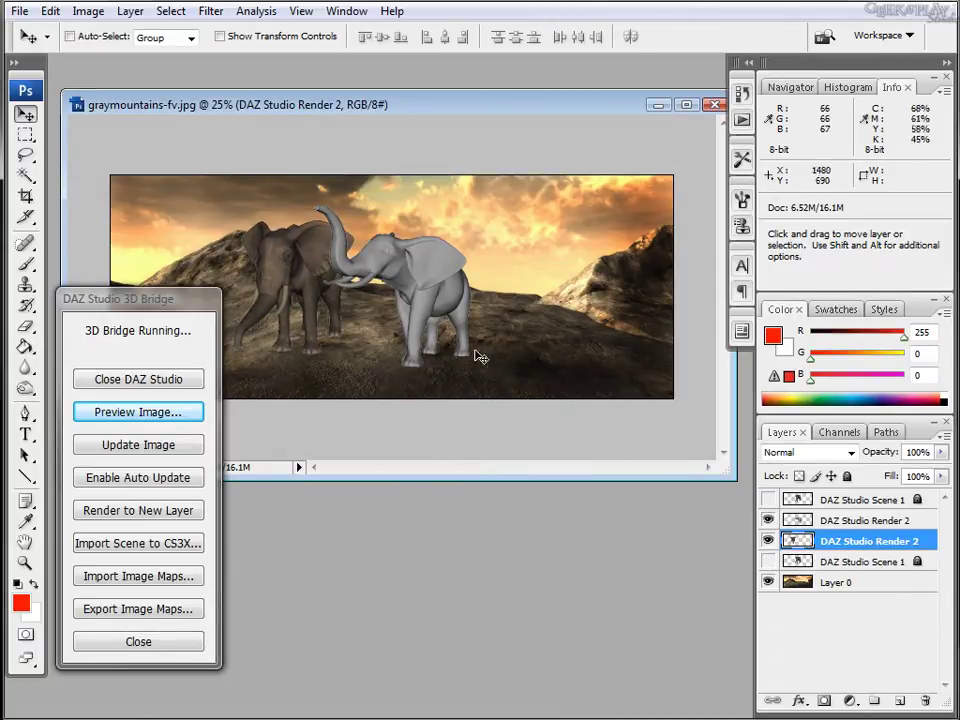
Position the white elephant's Render 2 layer beside the brown elephant with trunks crossing.
left_click(847, 520)
left_click_drag(436, 292, 408, 265)
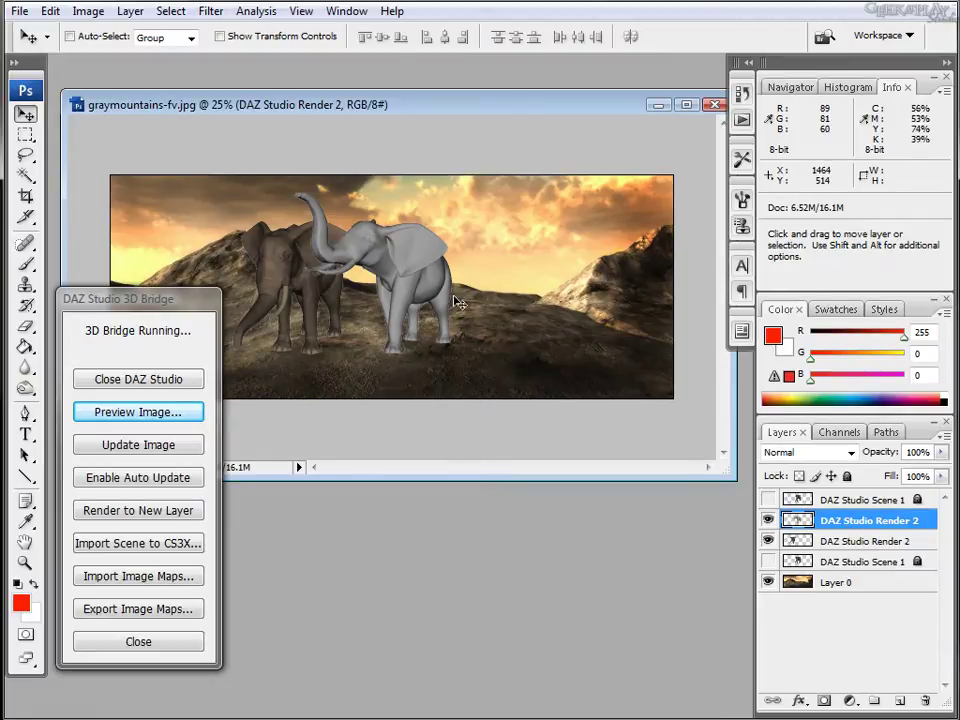
mouse_move(459, 296)
left_mouse_down()
mouse_move(408, 295)
mouse_move(455, 295)
left_mouse_up()
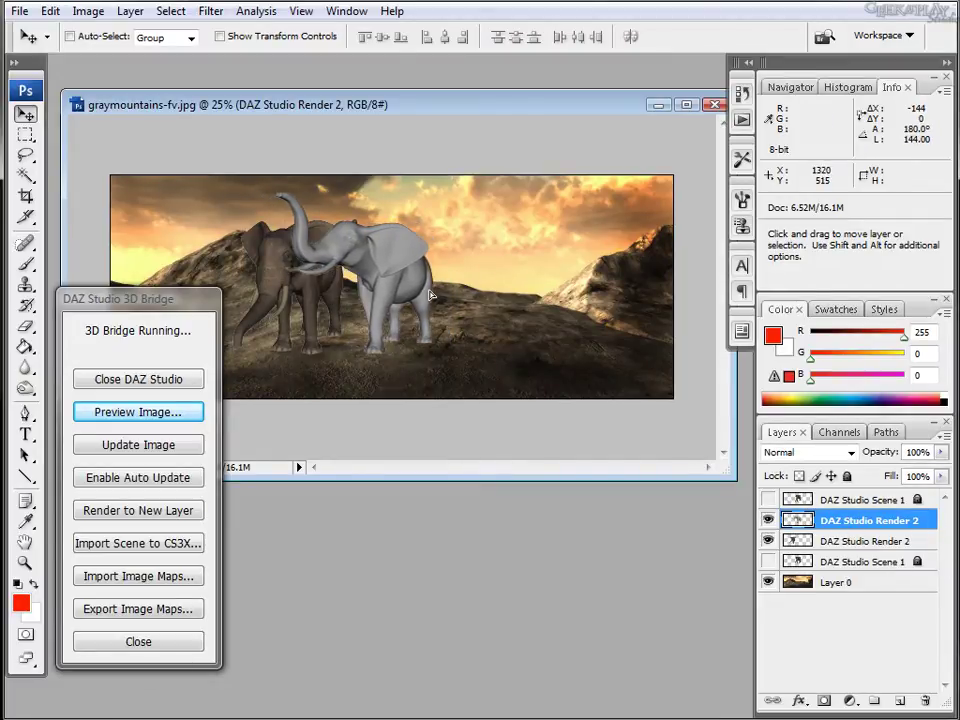
left_click_drag(174, 303, 117, 329)
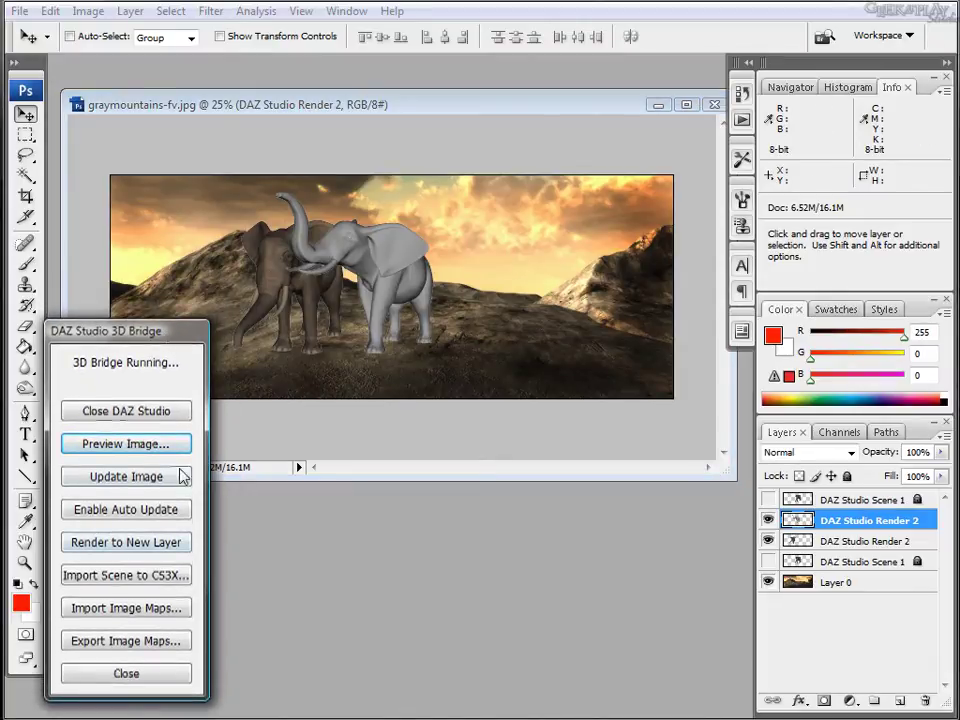
key("alt+Tab")
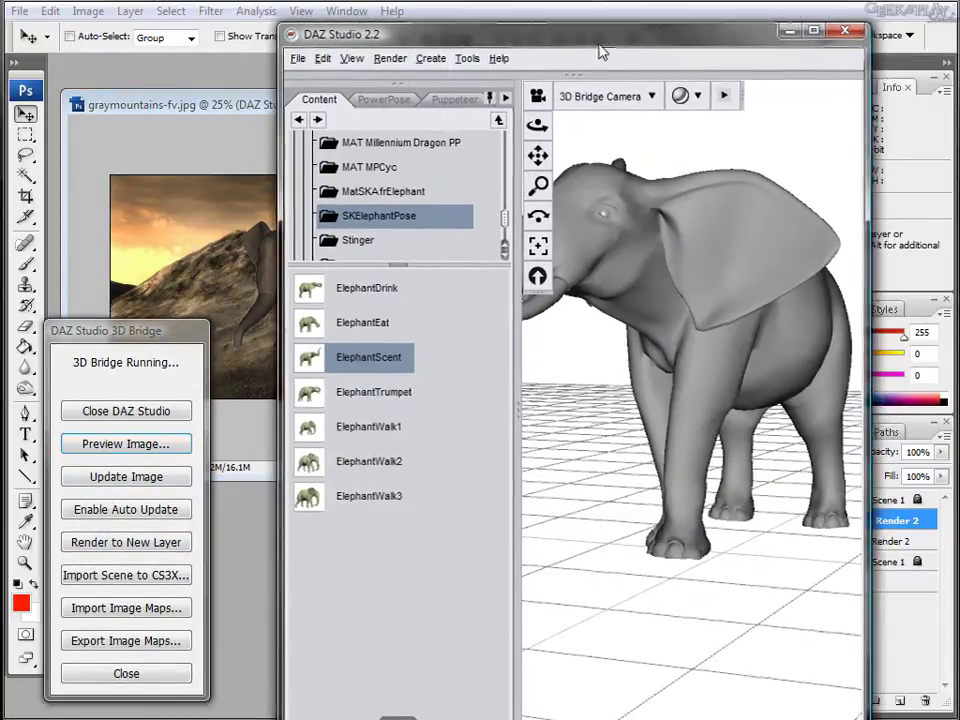
left_click_drag(600, 51, 680, 32)
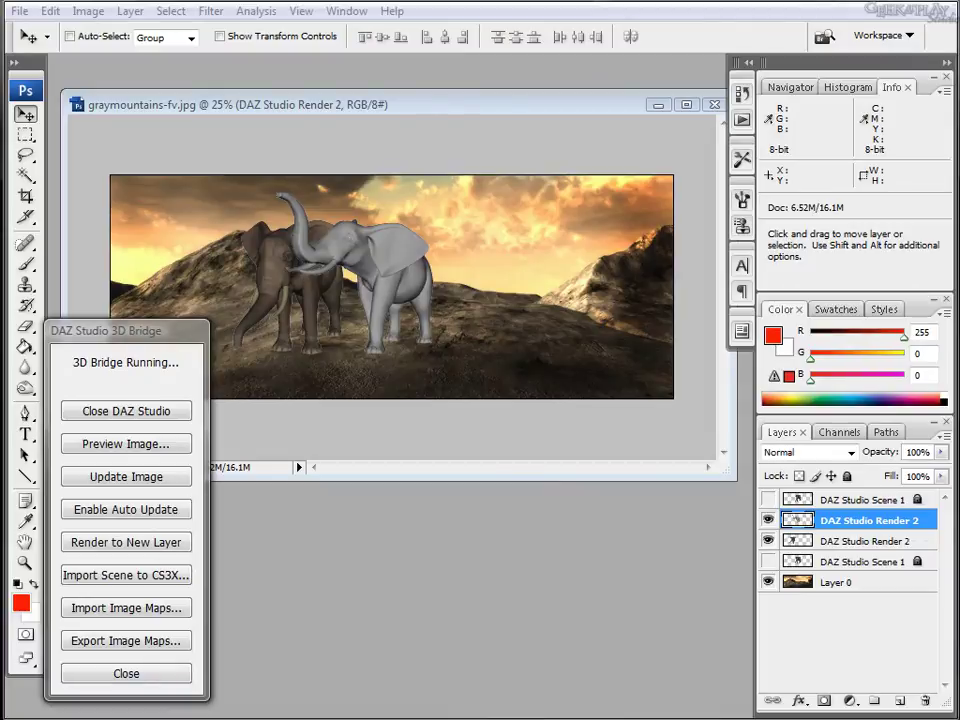
key("alt+Tab")
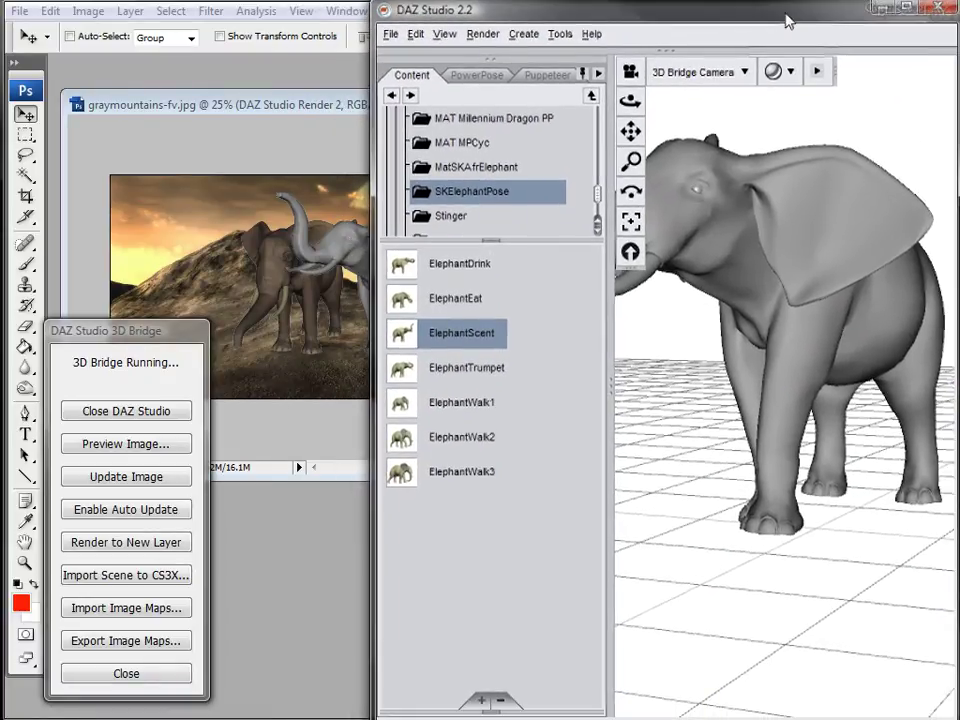
left_click(796, 358)
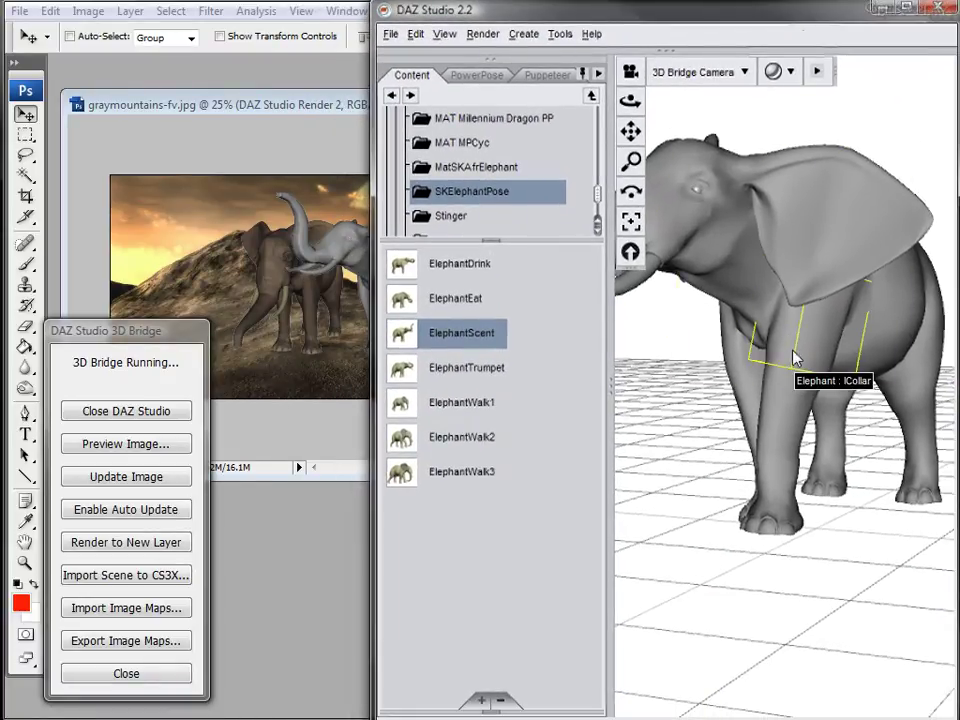
left_click(770, 172)
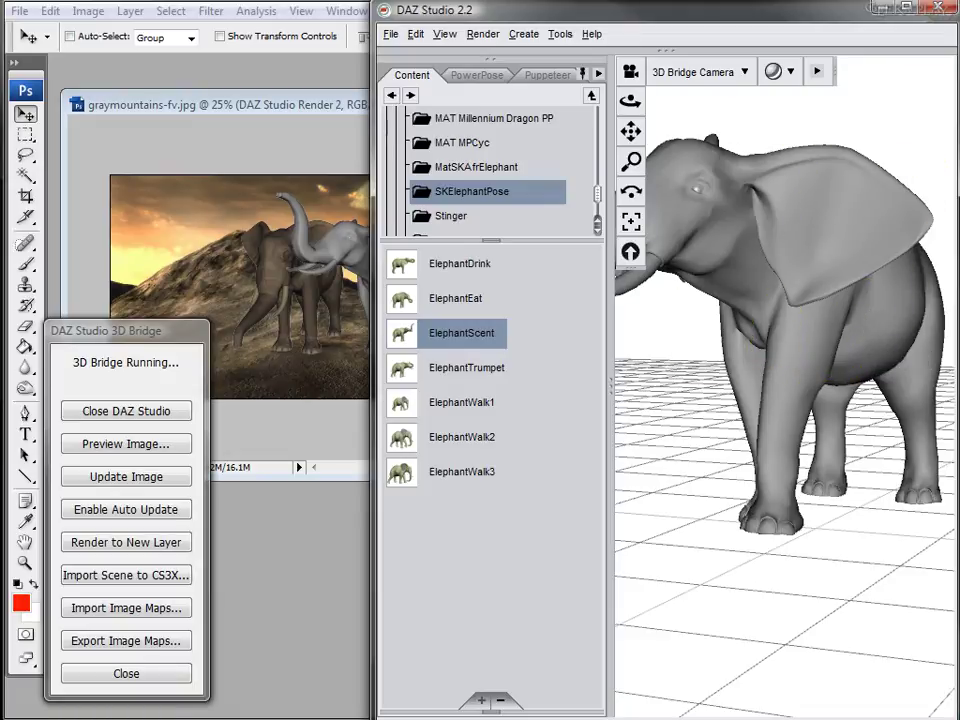
left_click_drag(660, 9, 673, 0)
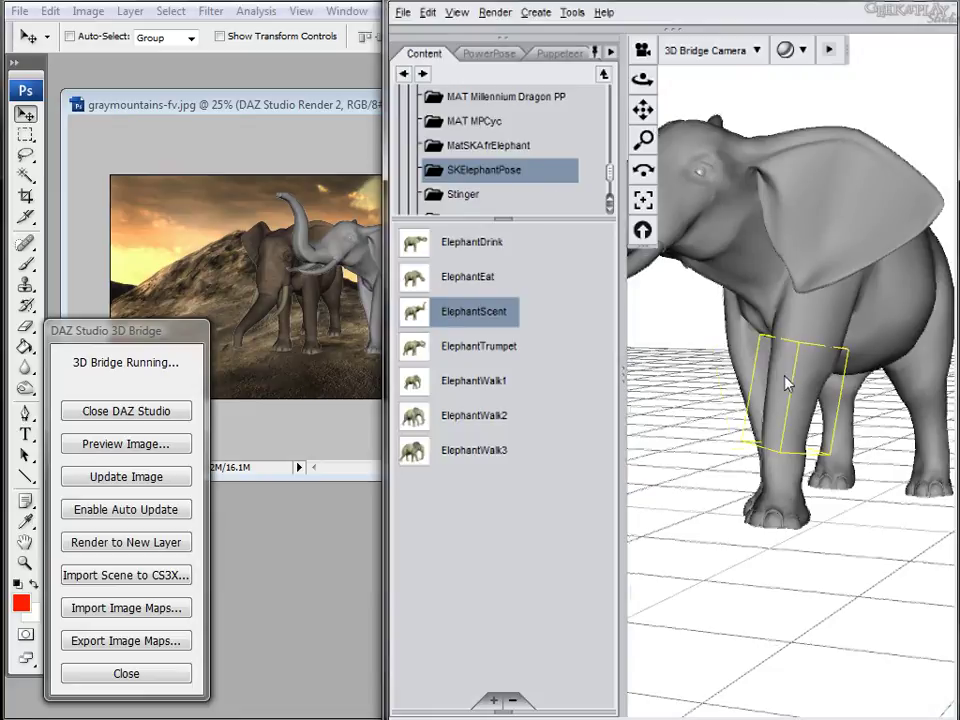